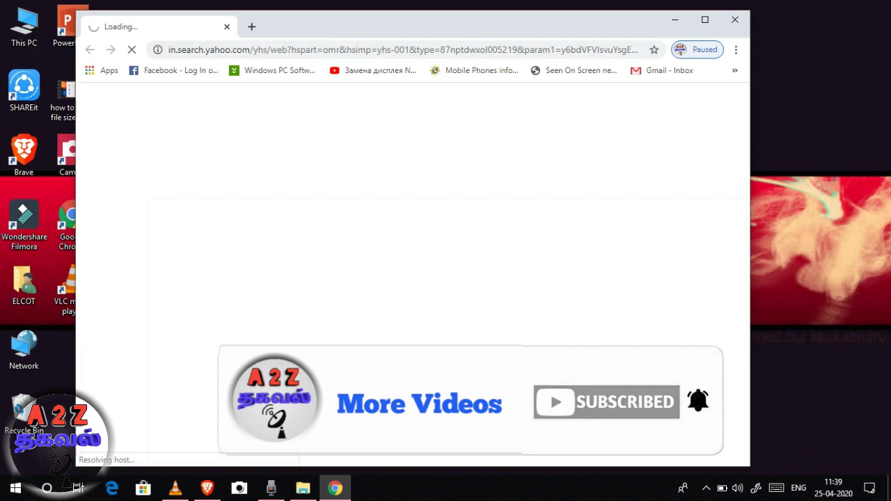
Maximize the Chrome window and go to the Apps page
left_click(704, 20)
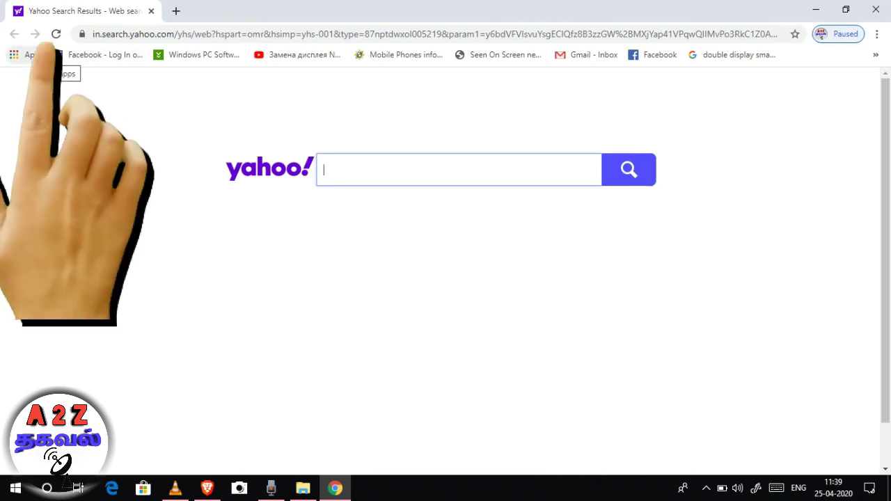
left_click(14, 55)
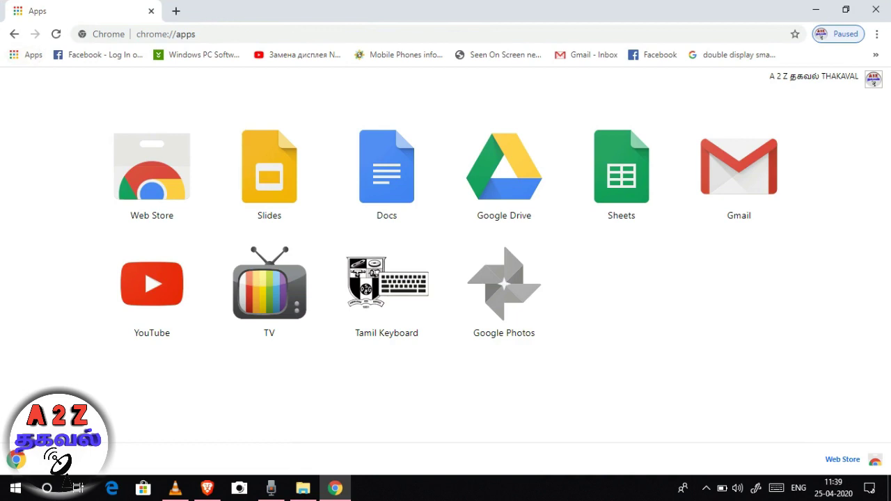
Open the Chrome Web Store and search it for 'volume booster'
left_click(153, 182)
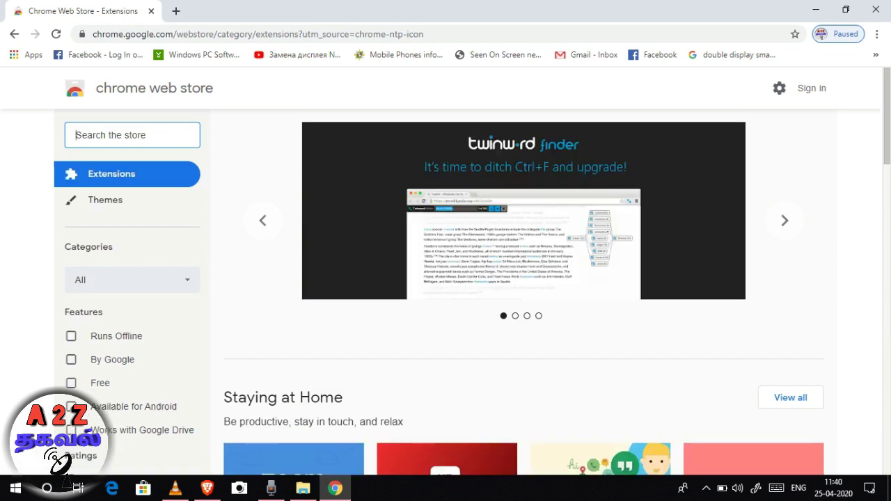
type("v")
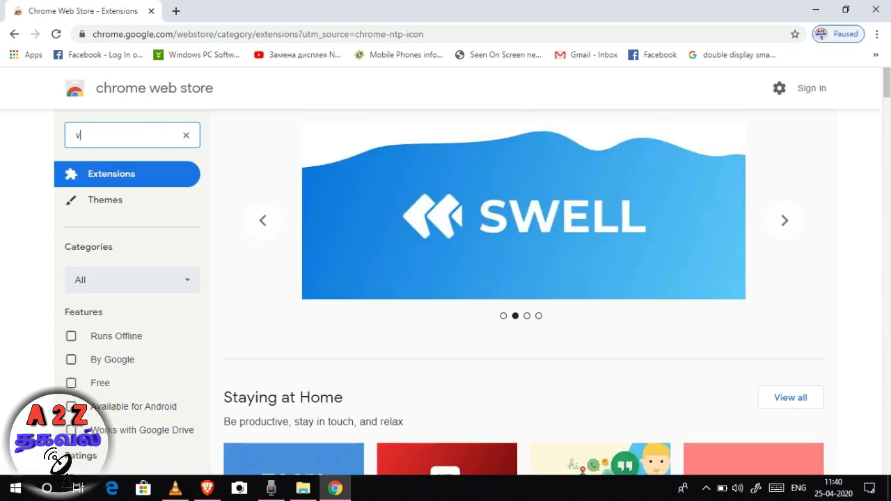
type("olume")
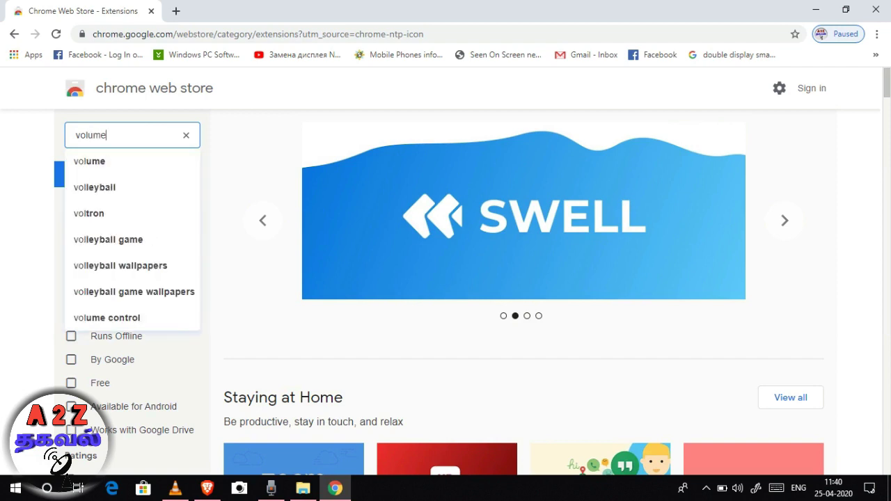
type(" bo")
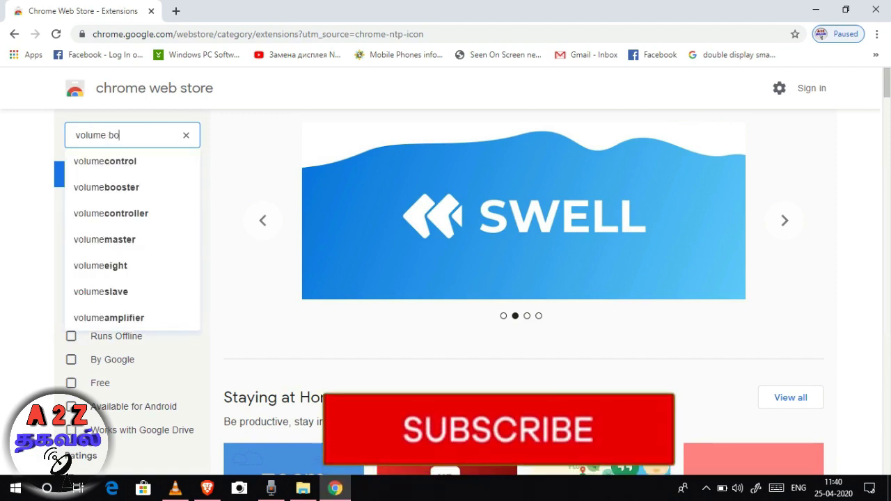
type("oster")
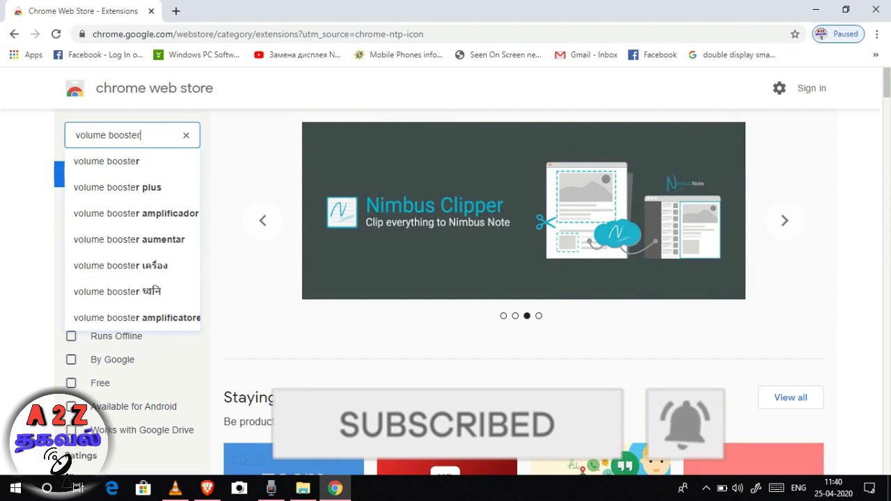
key("Return")
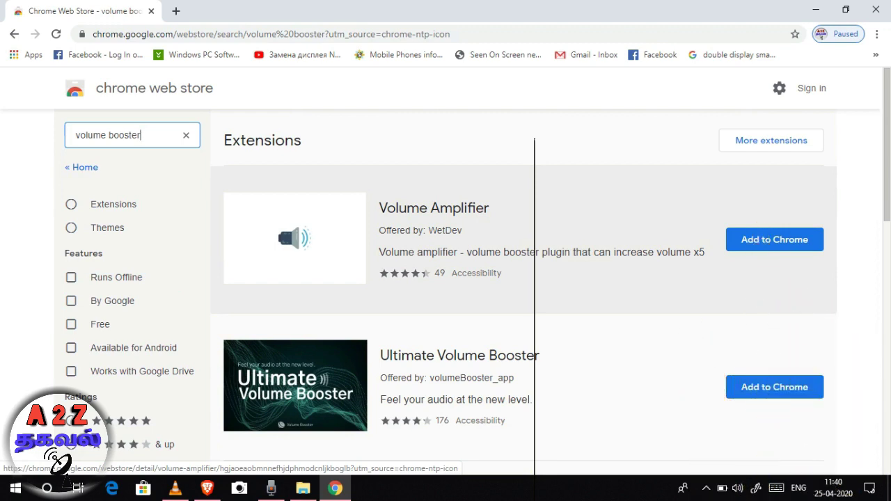
Add the Volume Amplifier extension to Chrome and dismiss the added notice
left_click(774, 239)
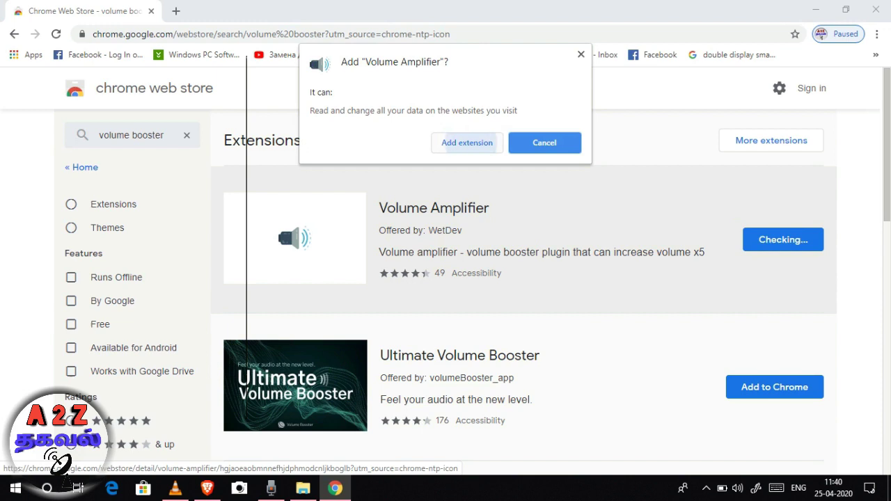
left_click(466, 142)
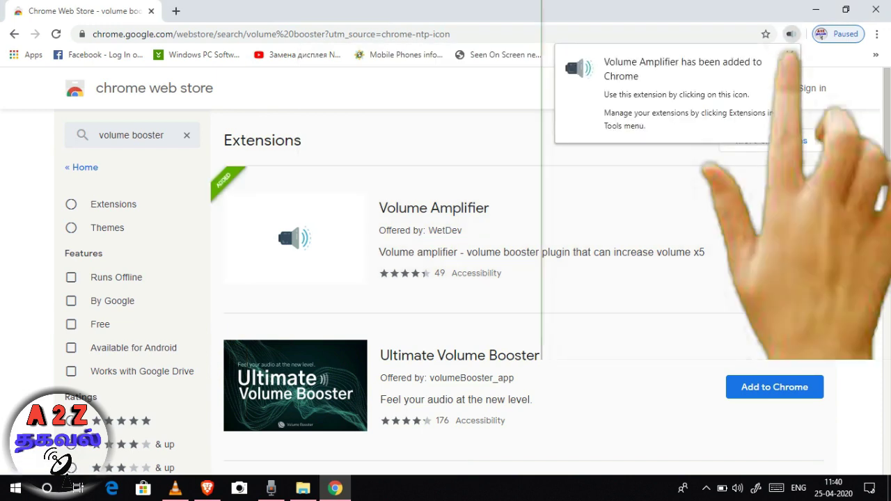
left_click(789, 54)
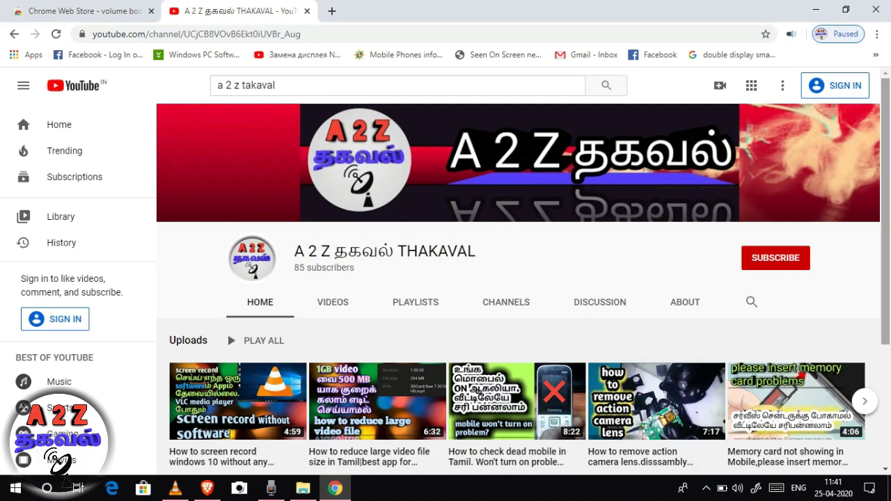
Play the Windows 10 screen-recording tutorial video, pausing and resuming it once
scroll(518, 278, "down", 2)
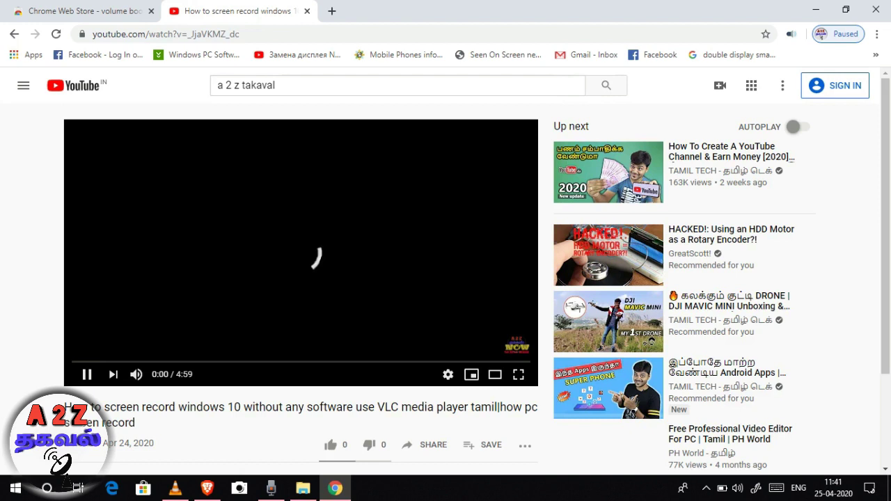
left_click(86, 374)
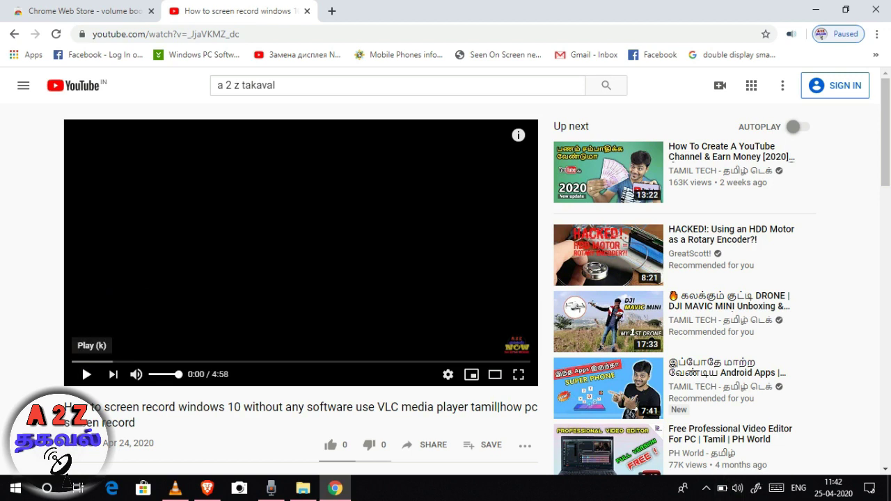
left_click(86, 373)
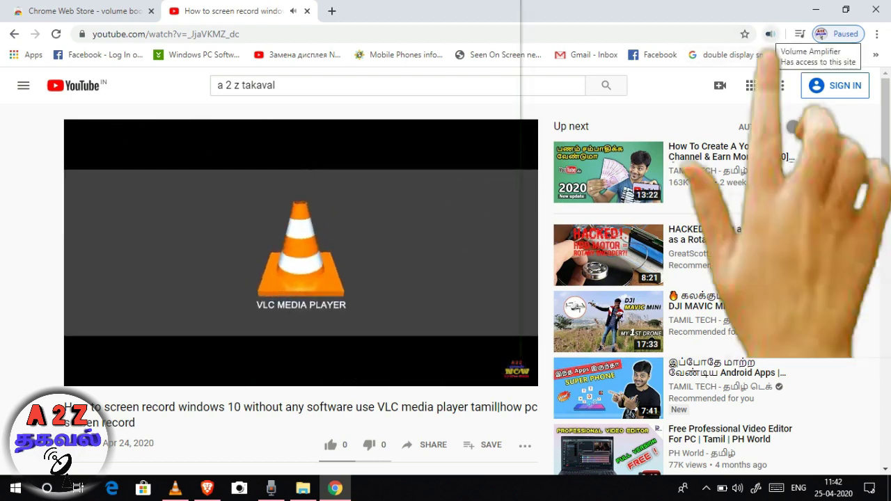
Adjust Volume Amplifier's slider between 160% and 210%, finally leaving it at 140%
left_click(770, 34)
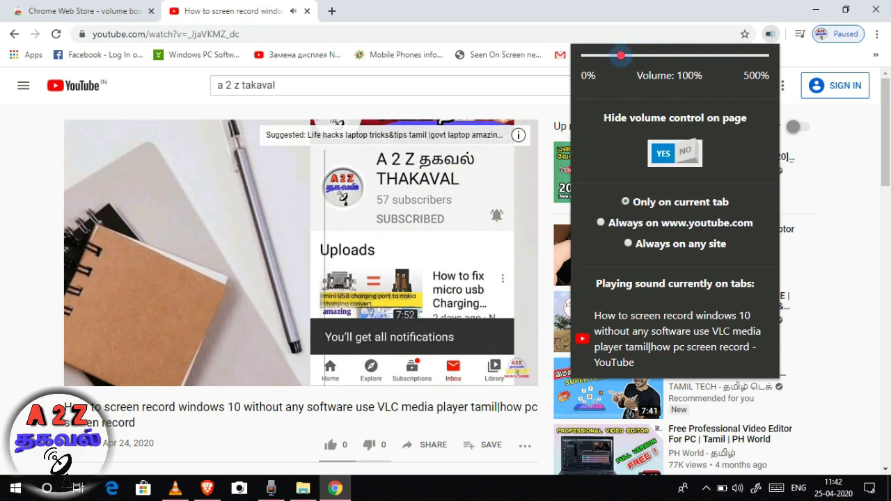
left_click_drag(620, 55, 661, 55)
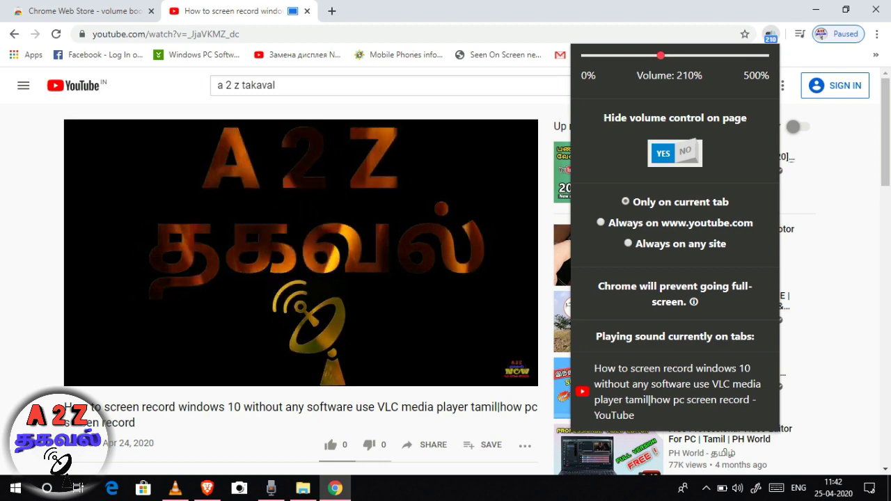
left_click_drag(660, 55, 639, 55)
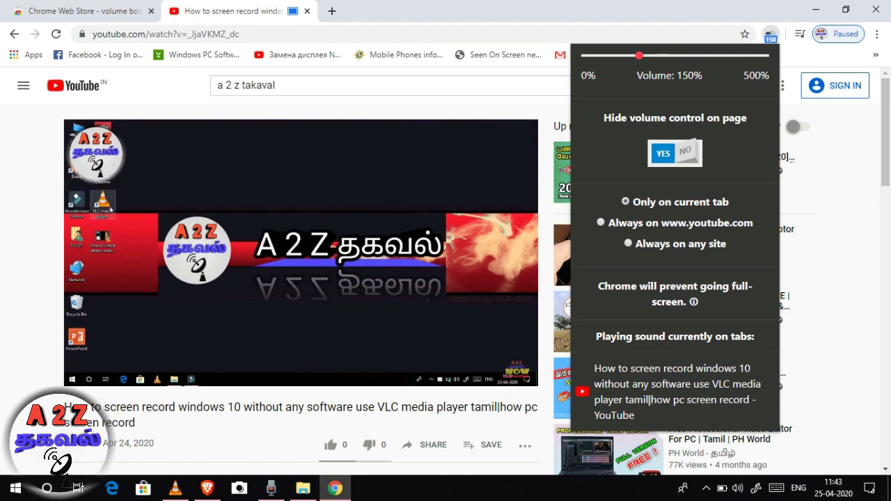
left_click_drag(639, 55, 765, 55)
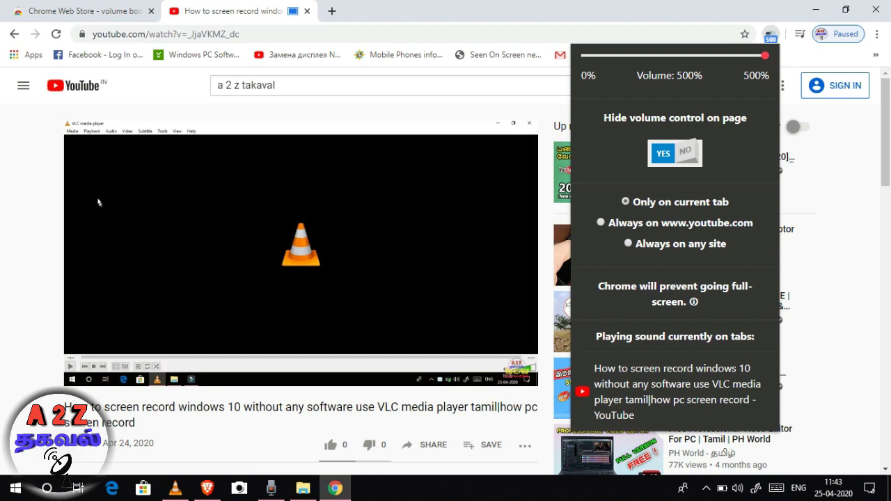
mouse_move(765, 55)
left_mouse_down()
mouse_move(630, 55)
mouse_move(678, 55)
left_mouse_up()
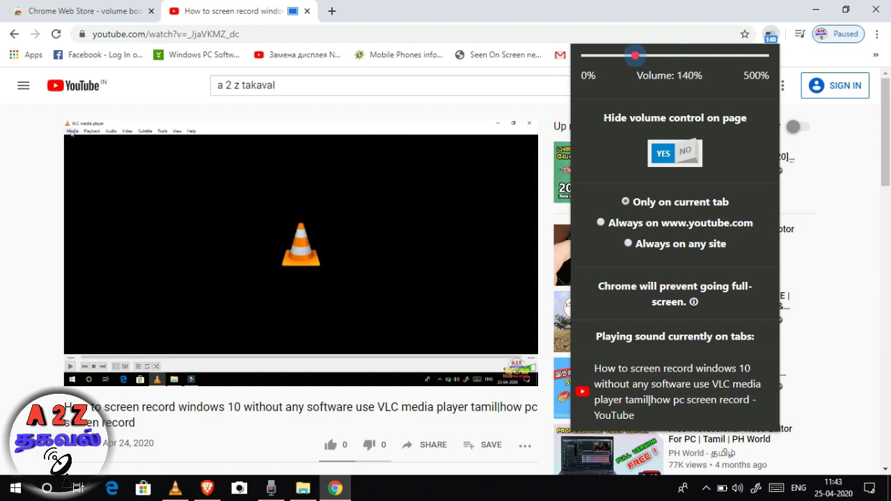
mouse_move(634, 55)
left_mouse_down()
mouse_move(672, 55)
mouse_move(624, 55)
mouse_move(667, 55)
mouse_move(635, 55)
left_mouse_up()
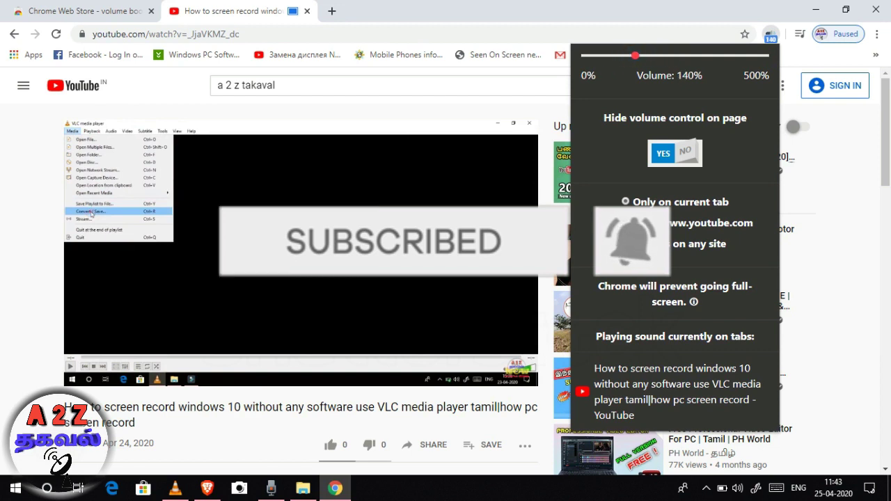